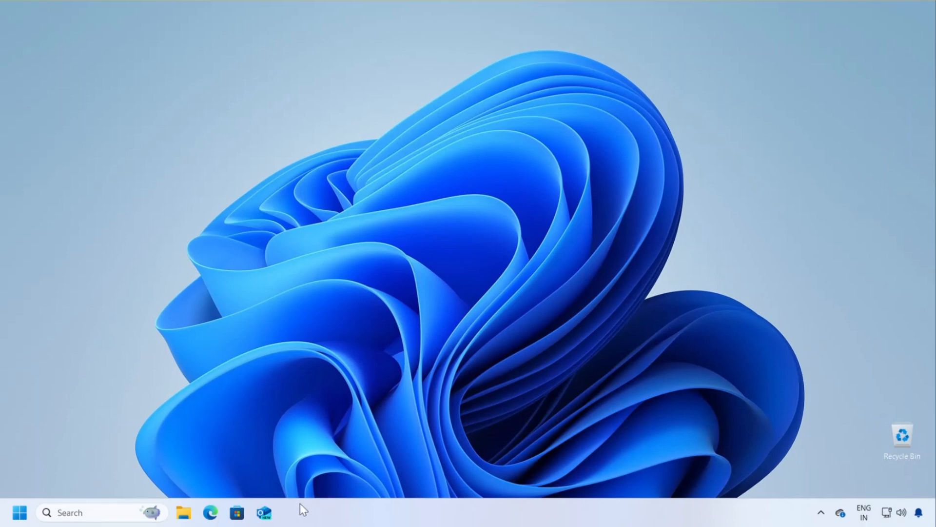
Step: Check the drives listed under This PC in File Explorer, and close the window
left_click(185, 517)
scroll(215, 282, "down", 3)
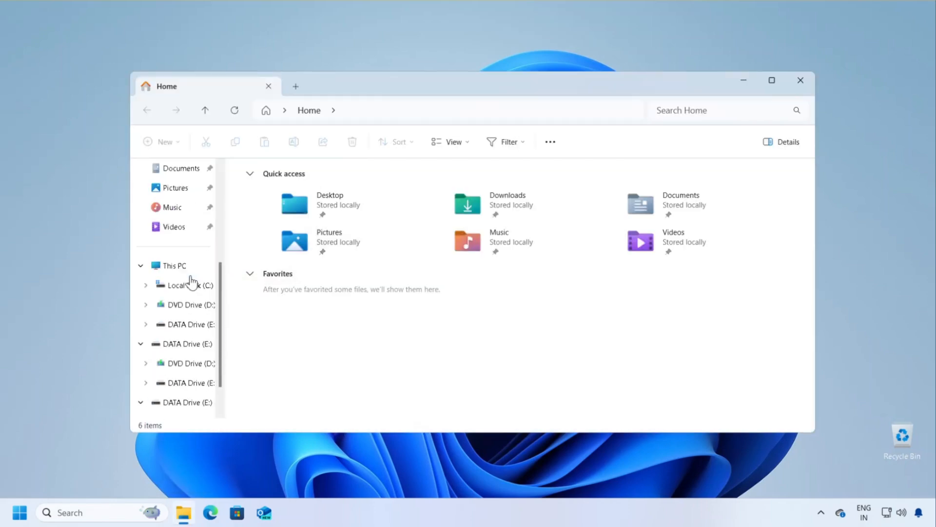
left_click(174, 267)
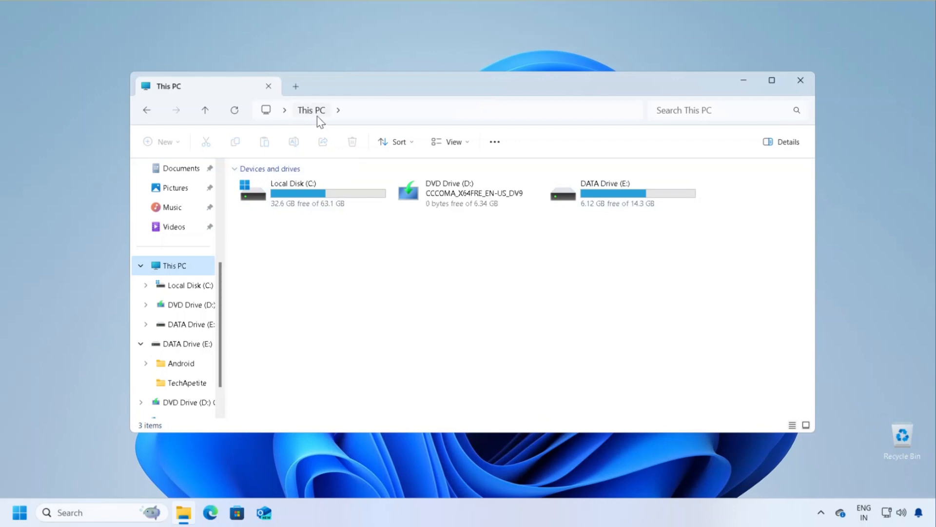
left_click(802, 81)
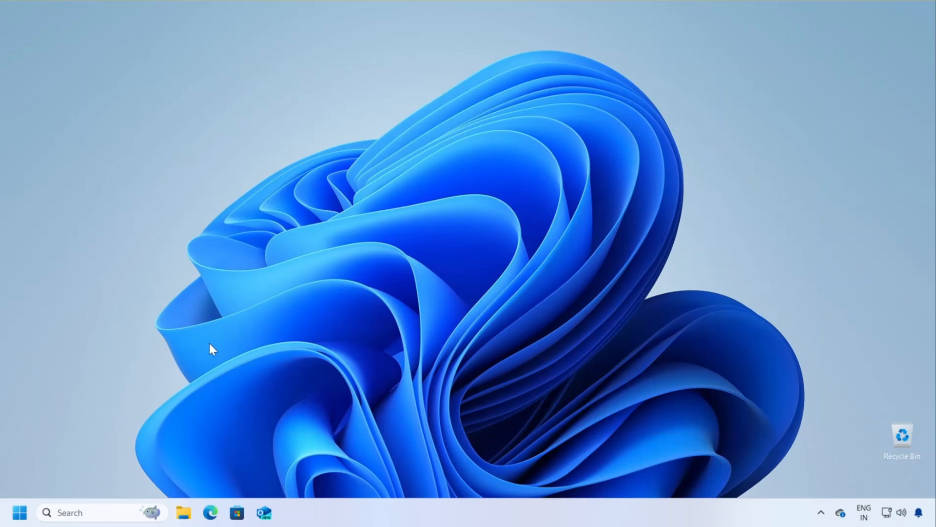
Step: Launch Registry Editor by running regedit and allow it to make changes to the device
key("super+r")
left_click(132, 430)
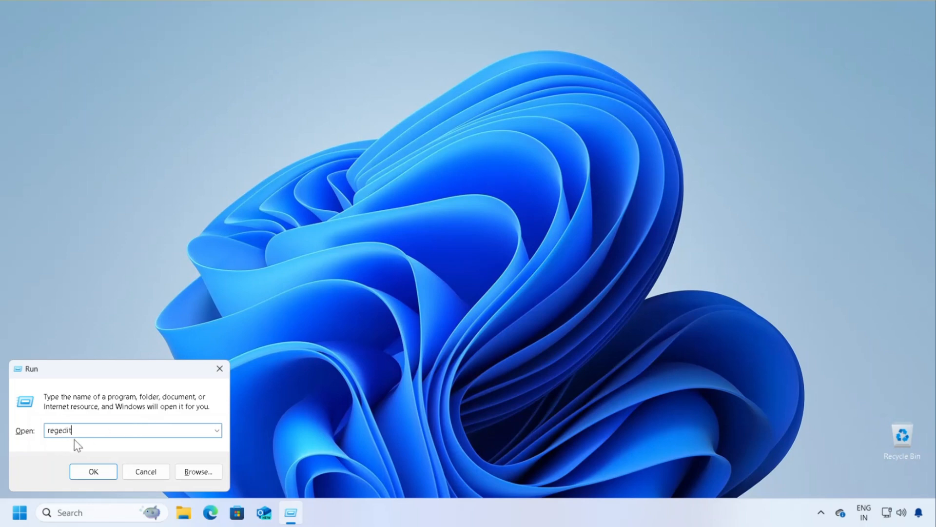
left_click(93, 471)
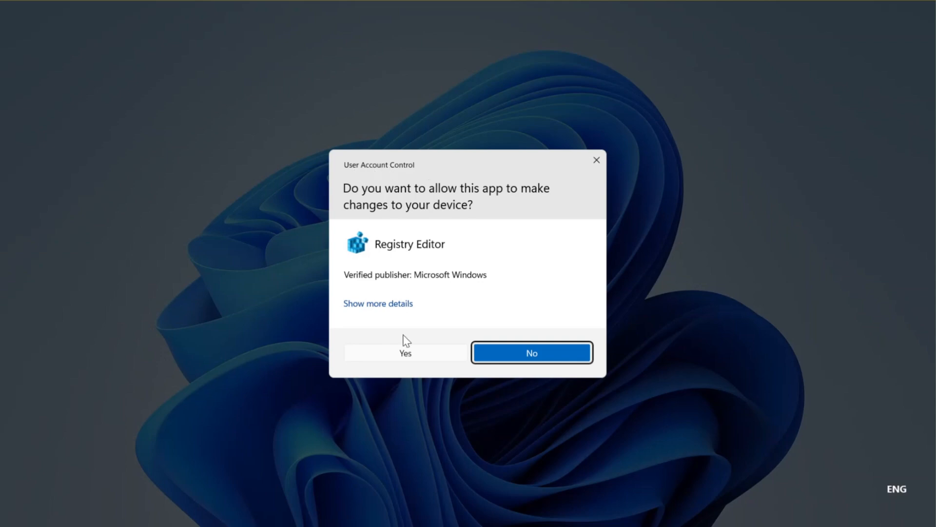
left_click(405, 353)
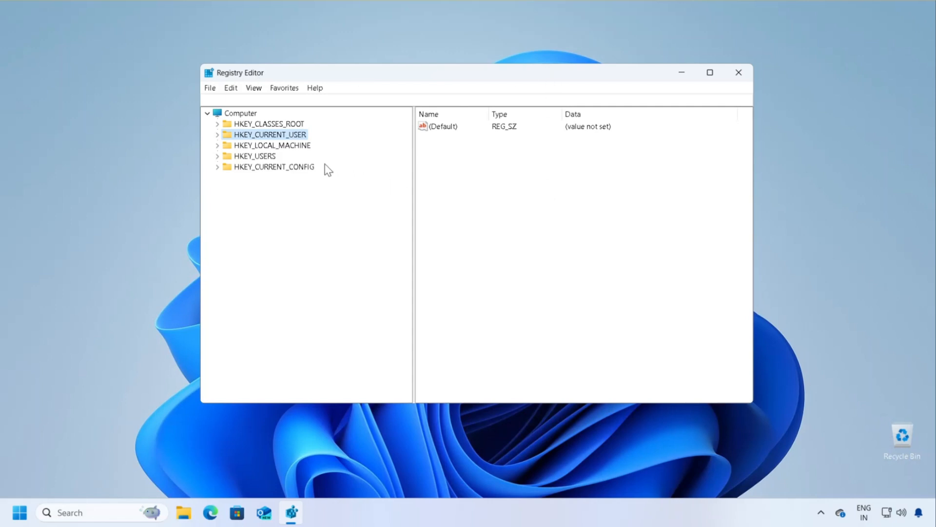
Step: Navigate to the registry key HKEY_CURRENT_USER\Software\Microsoft\Windows\CurrentVersion\Policies
left_click(217, 135)
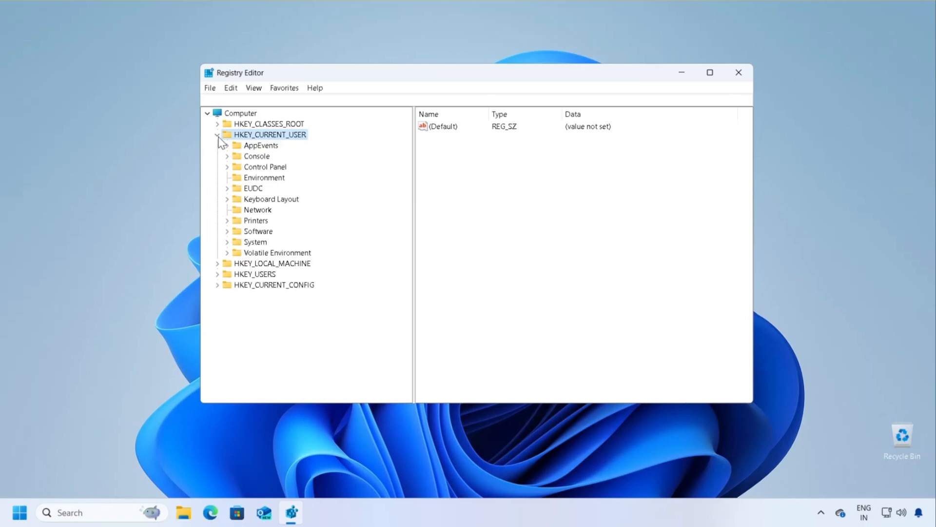
left_click(227, 231)
scroll(327, 184, "down", 2)
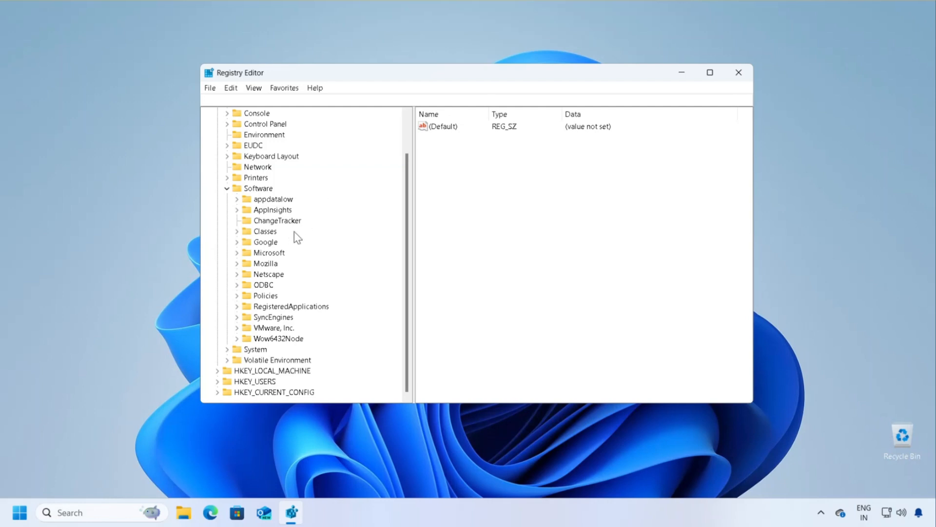
left_click(237, 252)
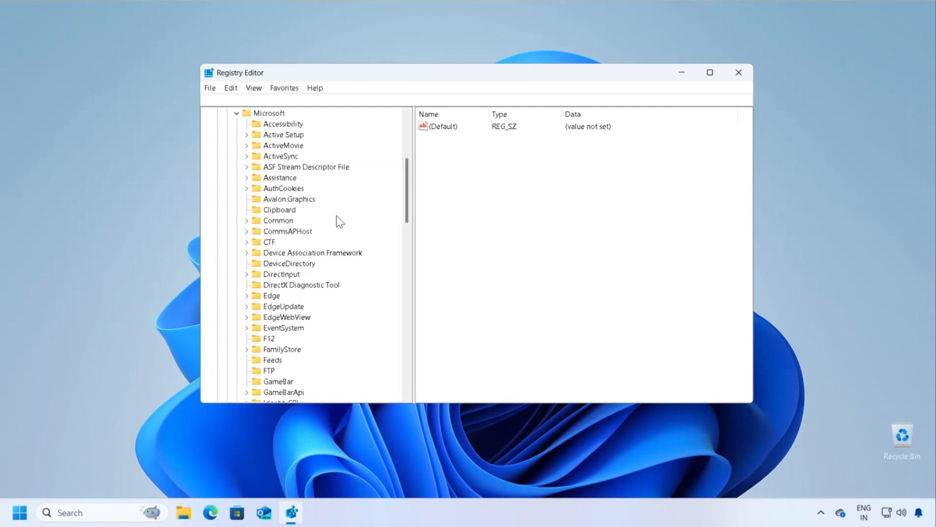
scroll(340, 222, "down", 16)
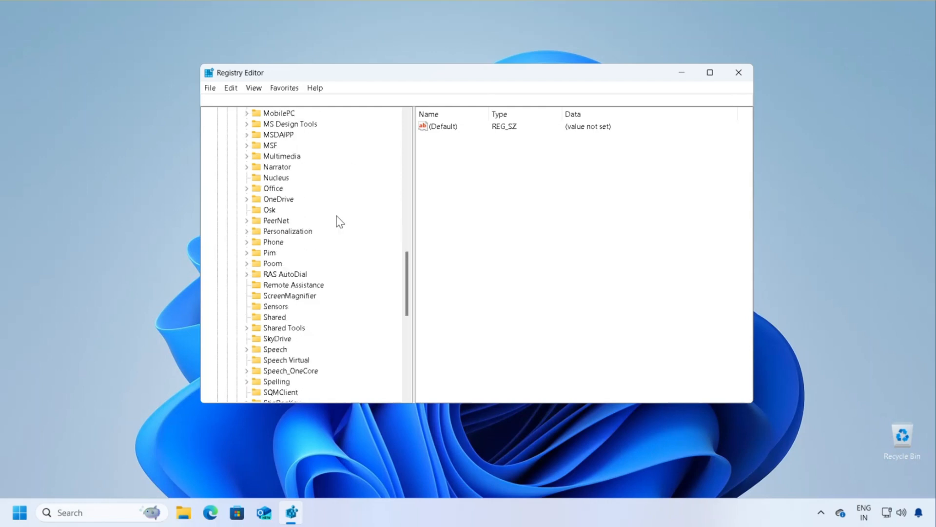
scroll(340, 221, "down", 2)
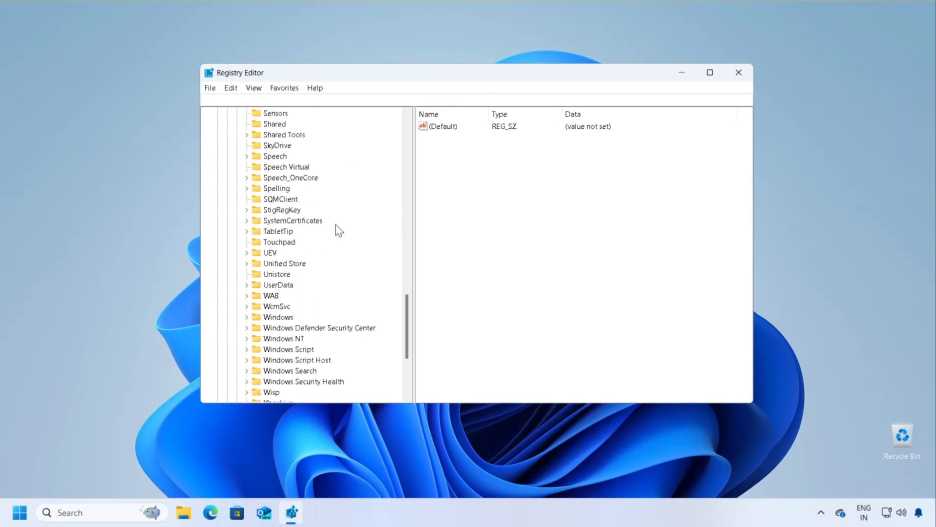
left_click(247, 317)
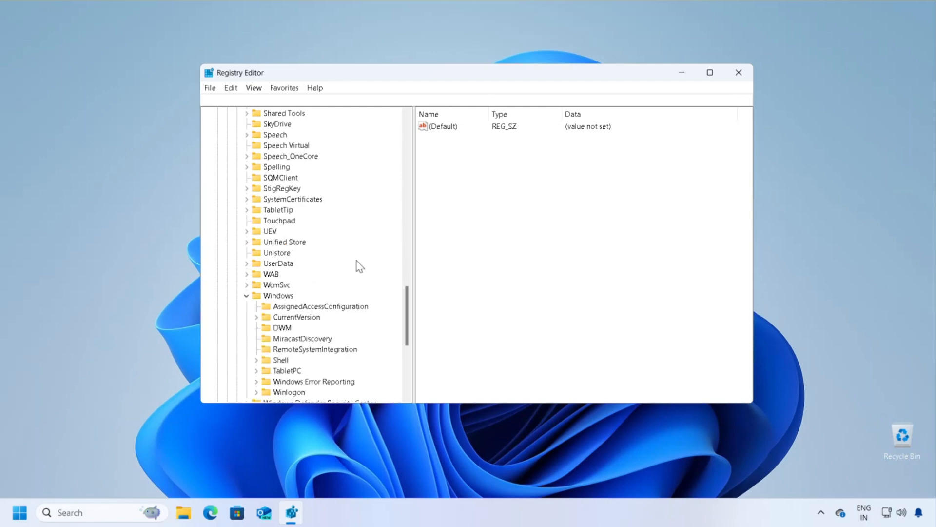
scroll(343, 271, "down", 2)
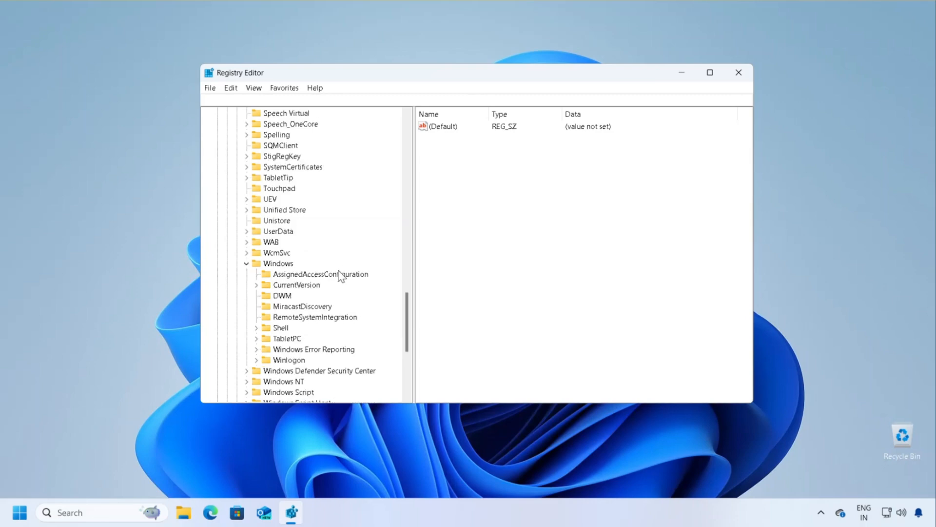
left_click(257, 252)
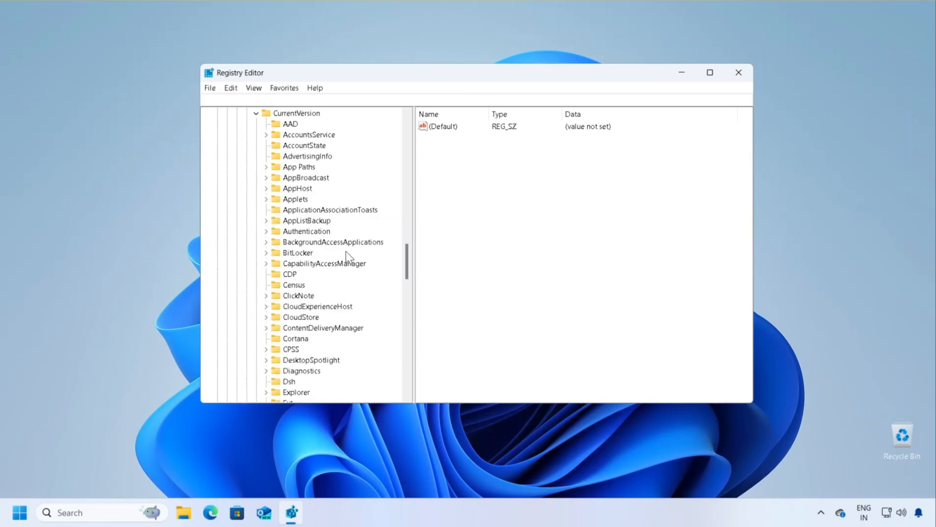
scroll(347, 252, "down", 10)
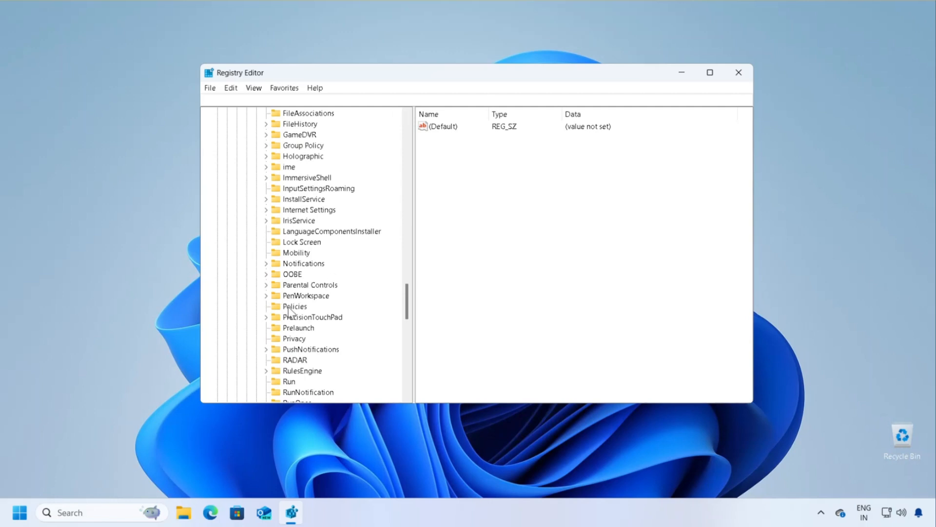
left_click(288, 308)
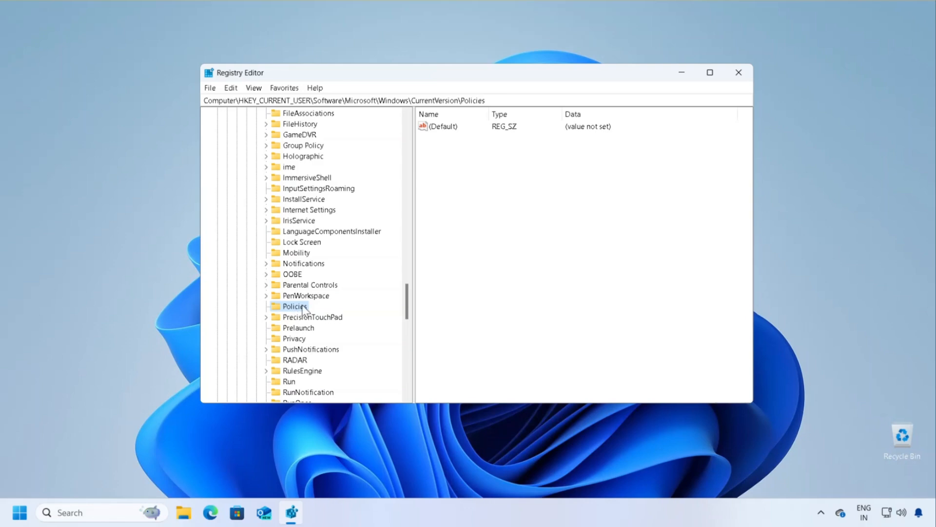
Step: Create a new key named Explorer under the Policies key
right_click(303, 307)
mouse_move(337, 325)
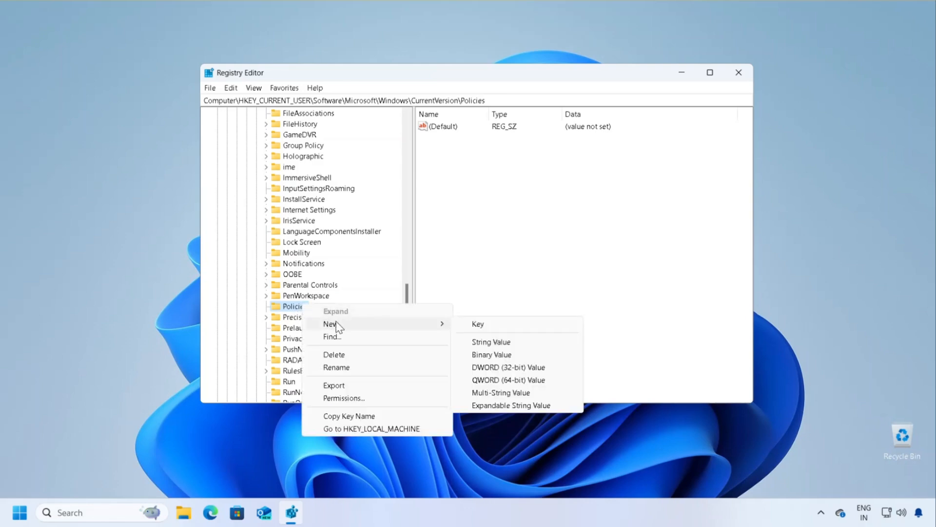
left_click(492, 323)
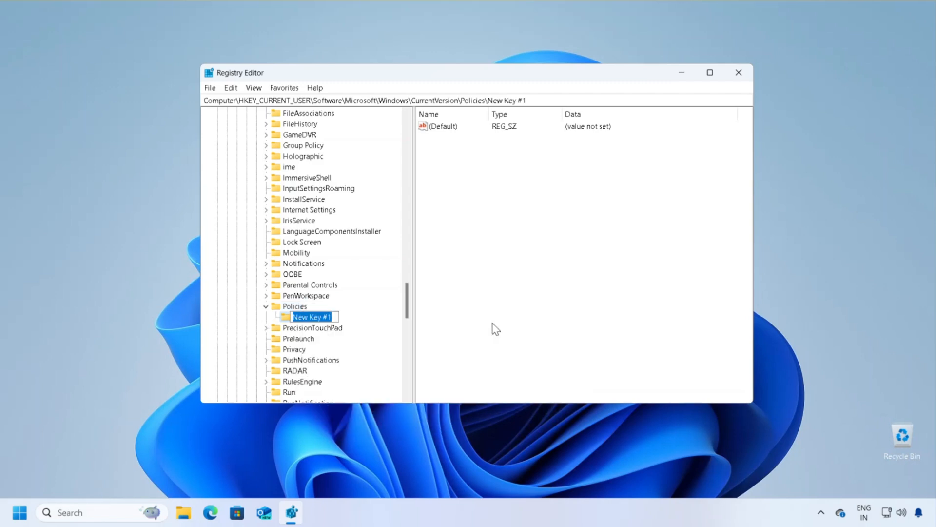
type("Exploere")
key("BackSpace")
key("BackSpace")
key("BackSpace")
type("rer")
left_click(503, 320)
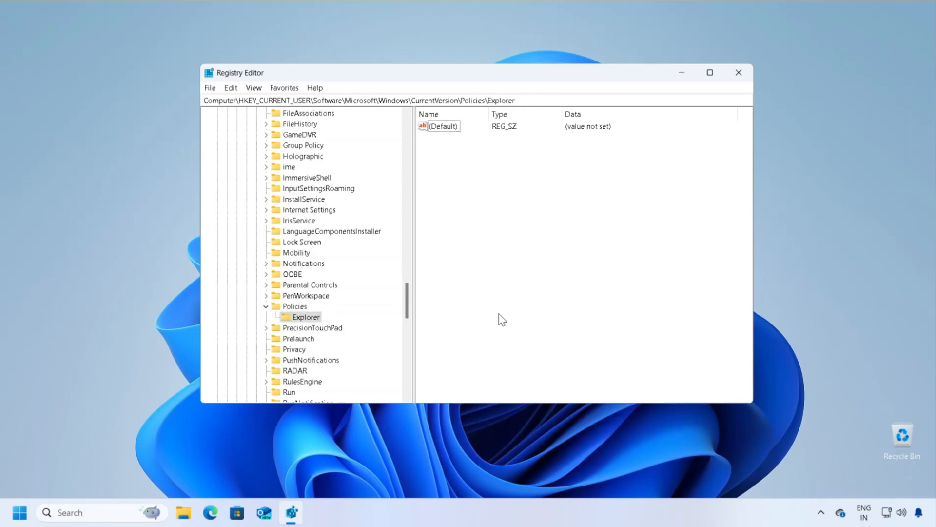
Step: Create a DWORD (32-bit) value named NoDrives in the Explorer key
left_click(312, 320)
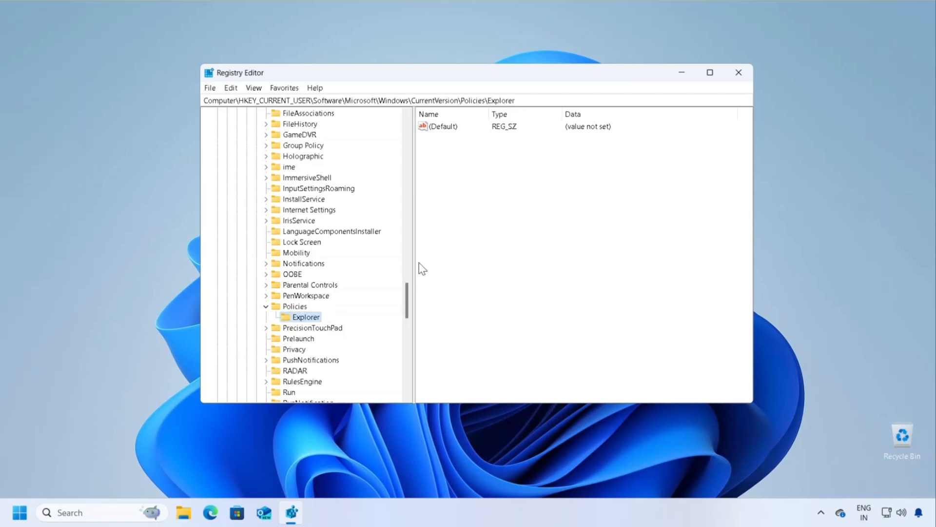
right_click(315, 320)
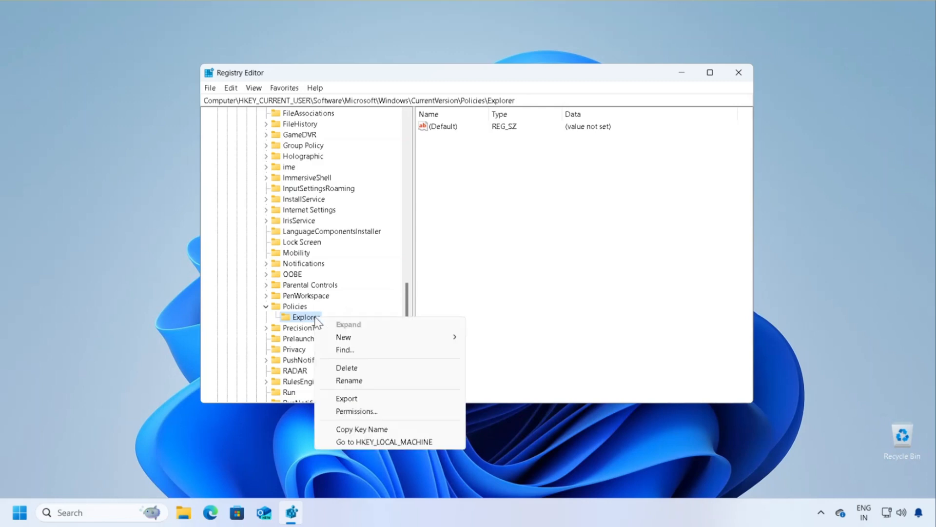
mouse_move(341, 338)
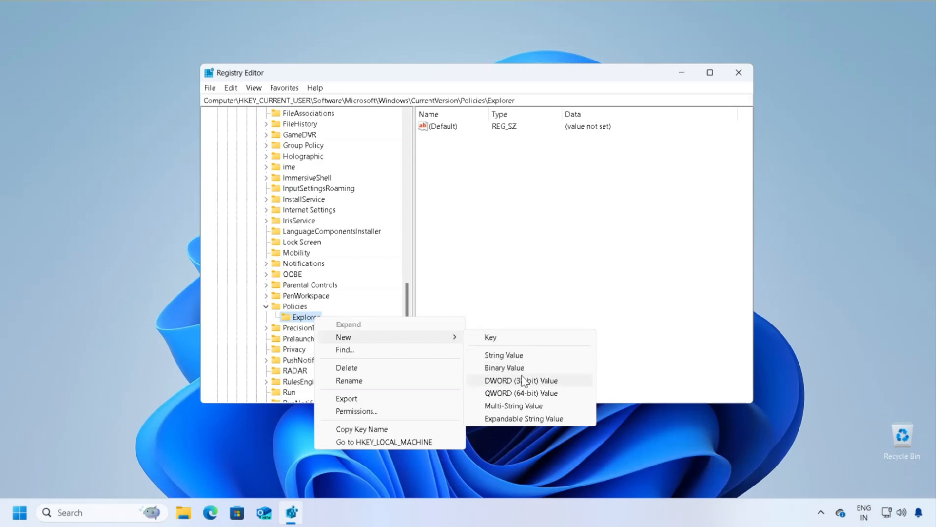
left_click(573, 385)
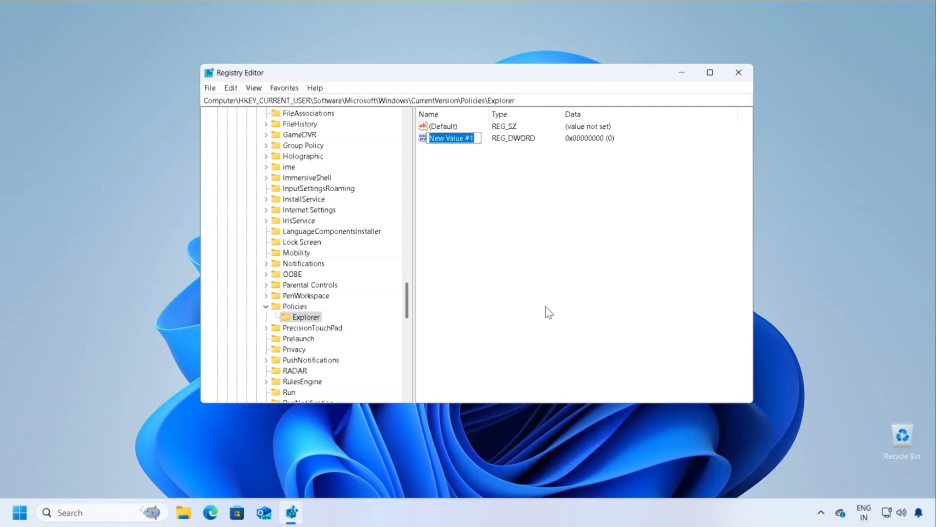
type("N")
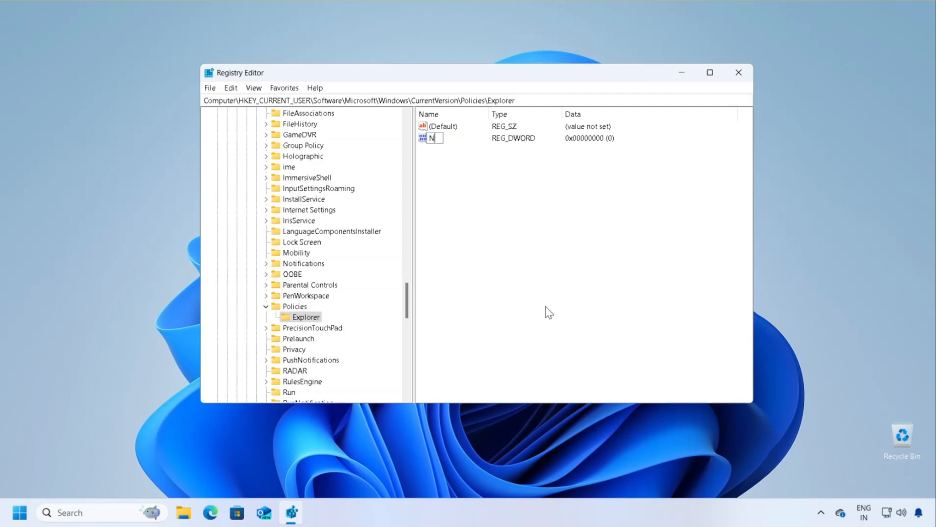
type("oDrives")
key("Return")
Step: Set the NoDrives value data to 16 with a decimal base, and close Registry Editor
double_click(444, 138)
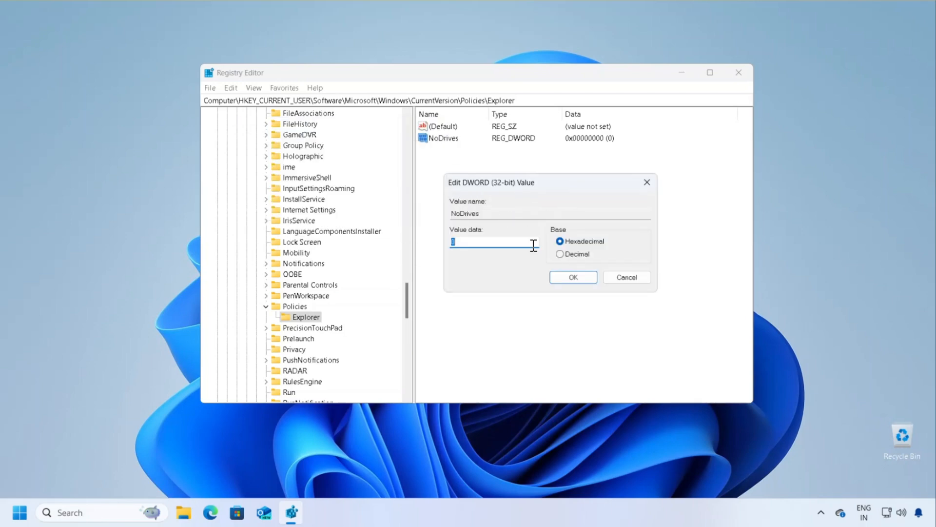
left_click(560, 254)
left_click(467, 244)
key("BackSpace")
type("16")
left_click(577, 277)
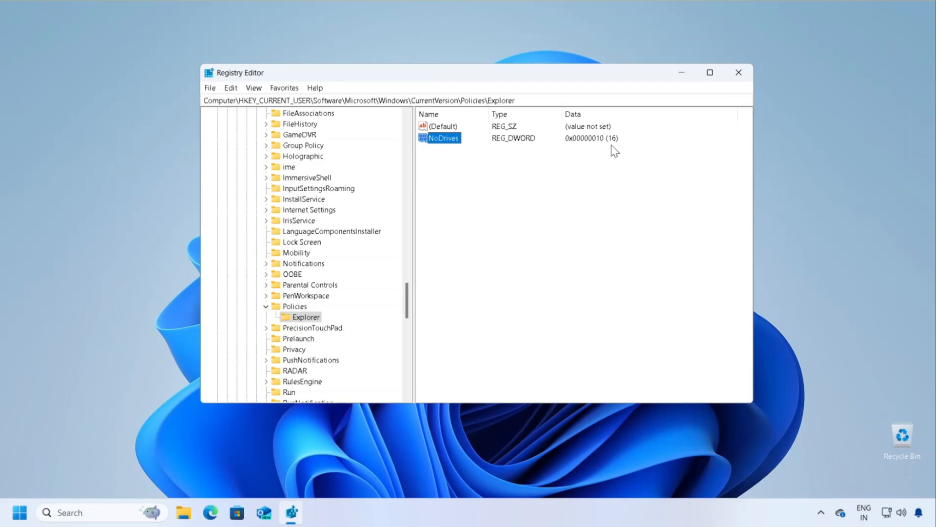
left_click(738, 73)
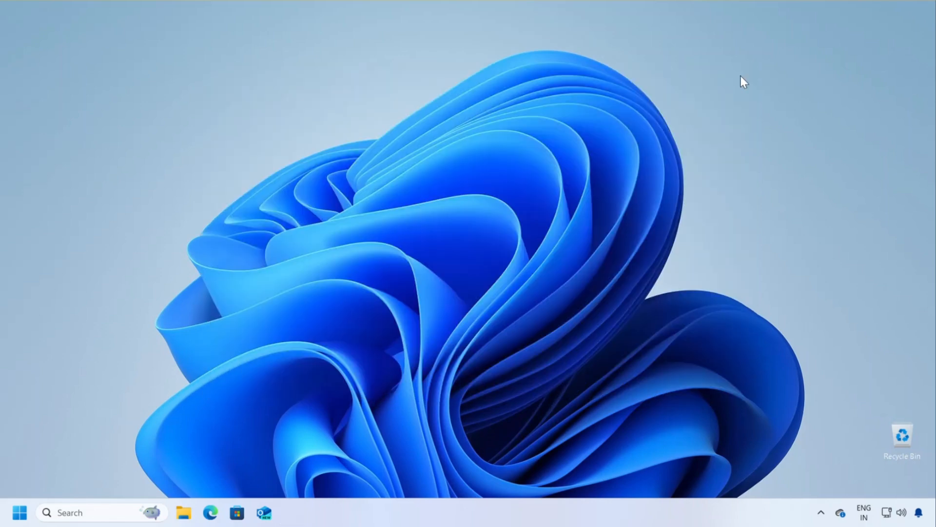
Step: Restart the computer and sign back in by entering the account PIN
left_click(19, 512)
left_click(354, 470)
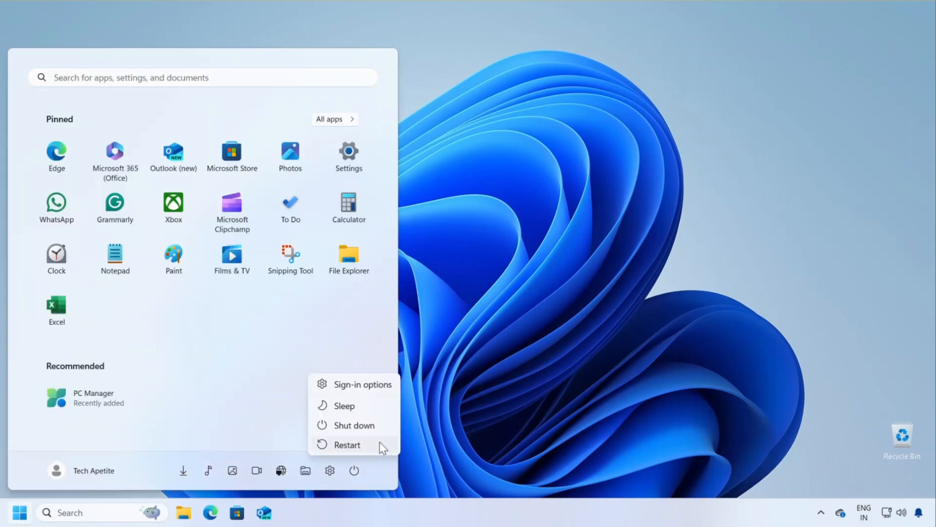
left_click(379, 441)
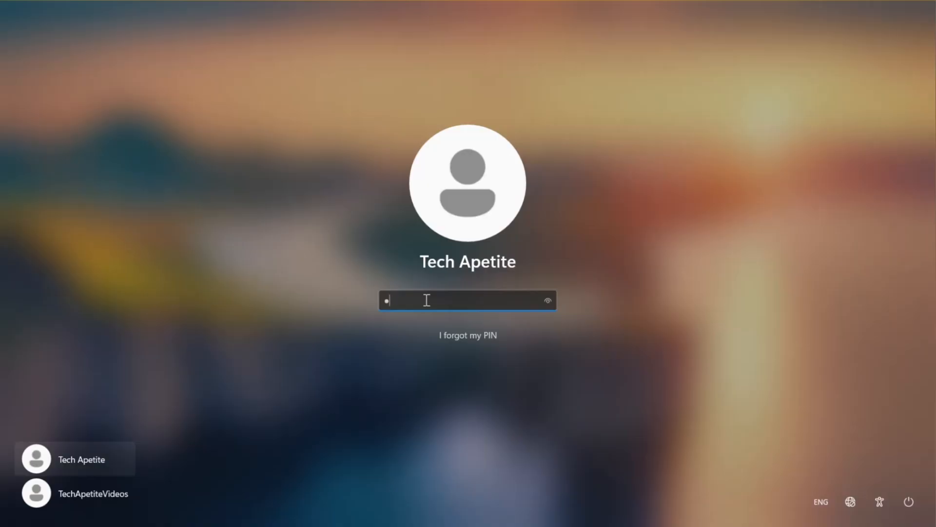
type("****")
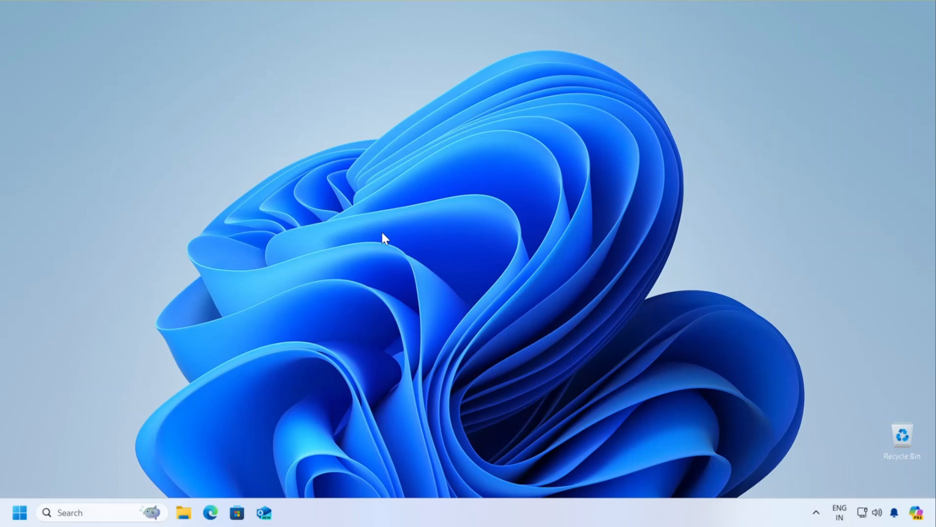
Step: Check in File Explorer whether DATA Drive (E:) is still listed under This PC, and minimize the window
left_click(184, 514)
scroll(193, 326, "down", 2)
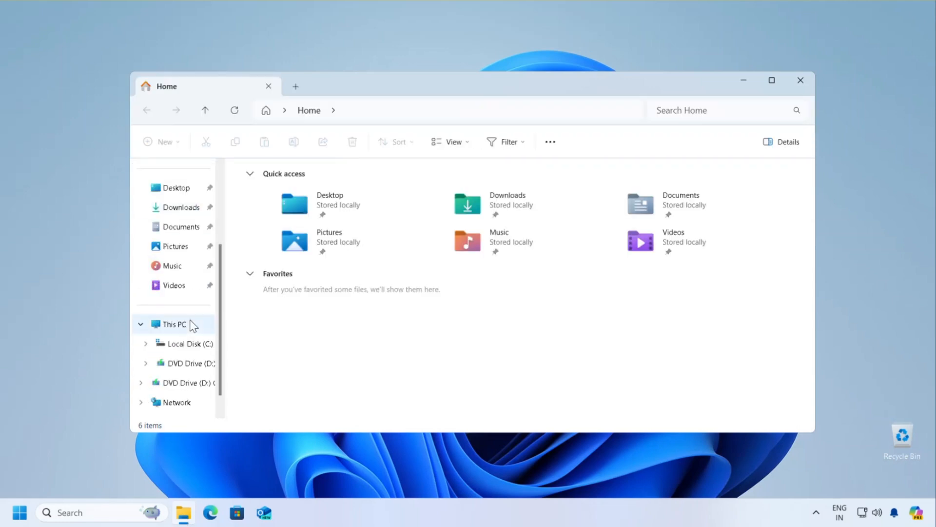
left_click(176, 327)
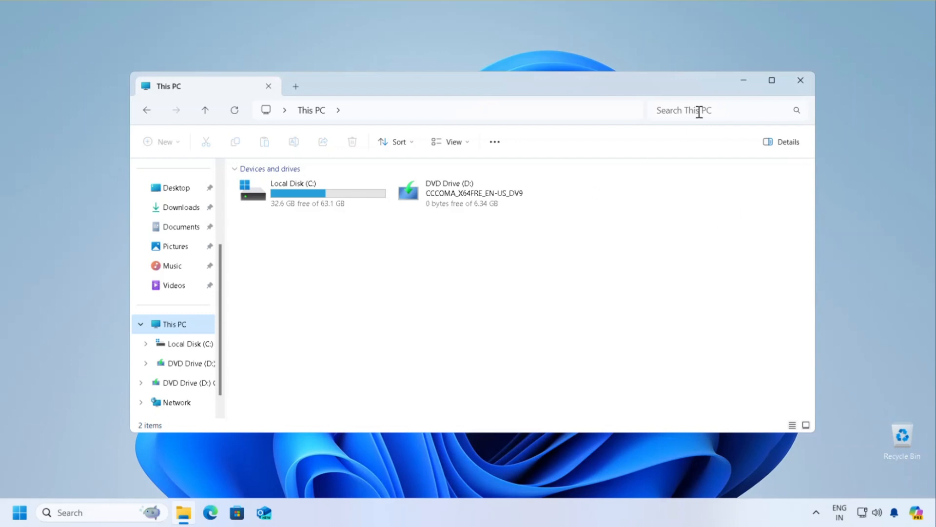
left_click(749, 82)
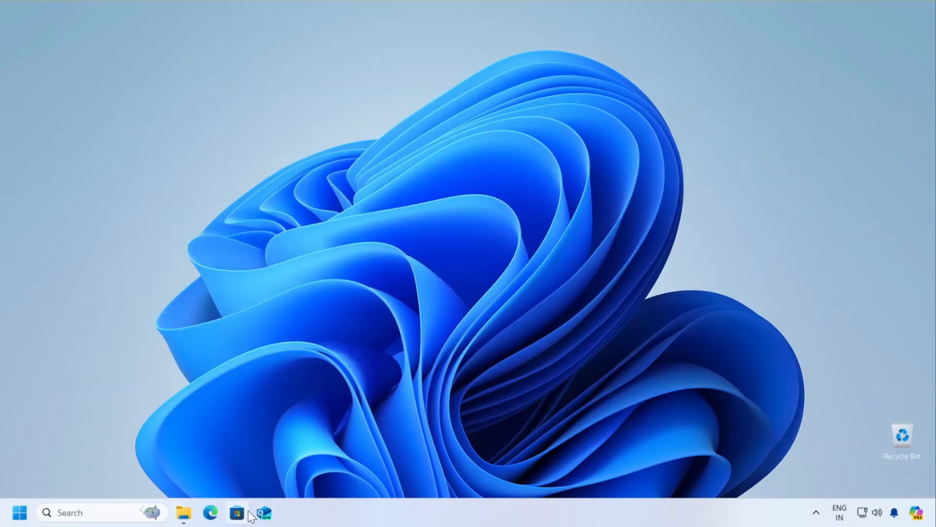
Step: Launch Registry Editor with the regedit command and allow it to make changes to the device
mouse_move(183, 512)
key("super+r")
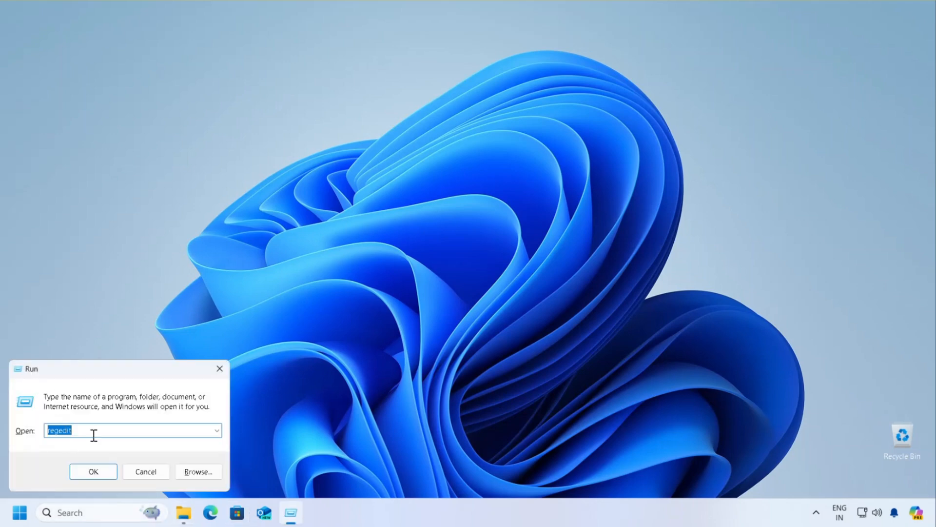
left_click(93, 471)
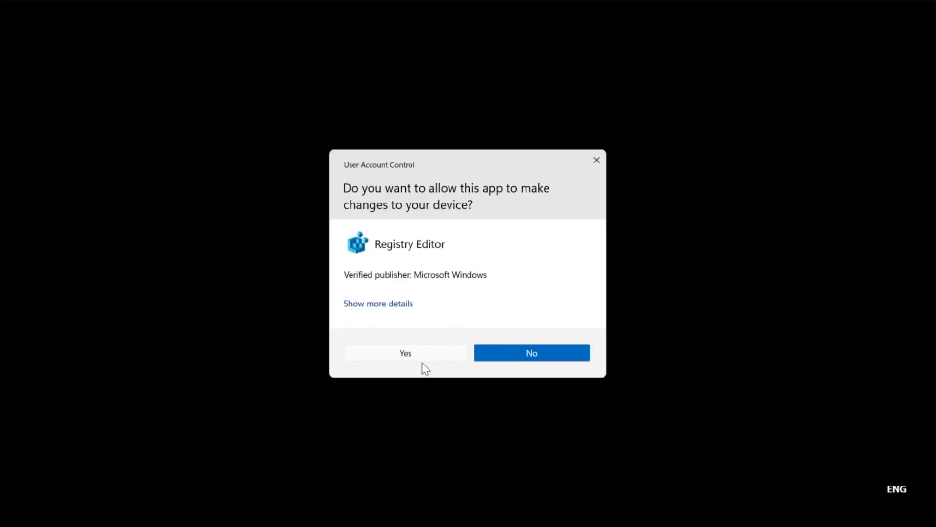
left_click(417, 356)
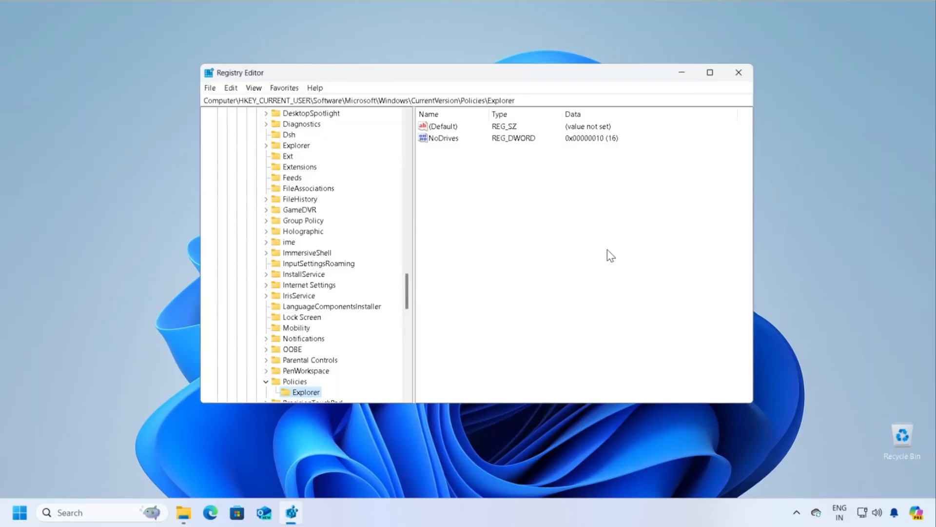
Step: Set the NoDrives value data to 0 with a decimal base, and close Registry Editor
double_click(450, 140)
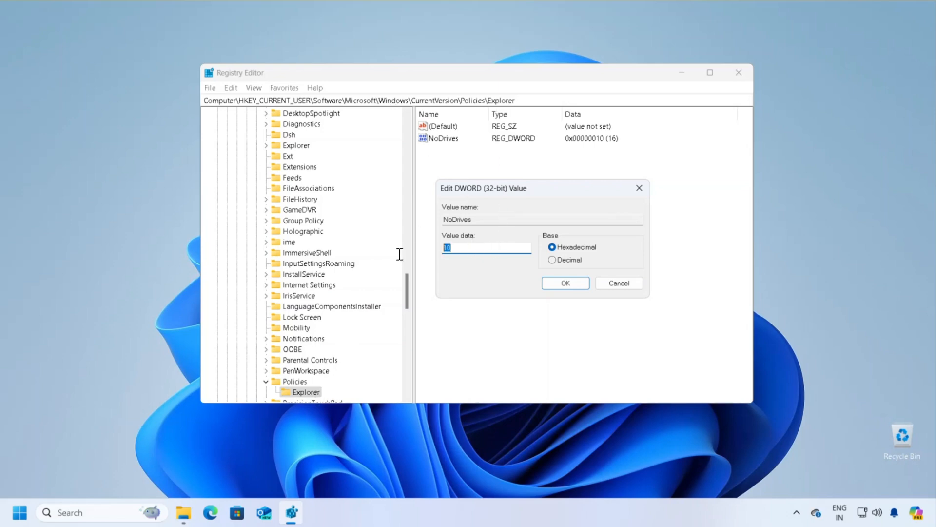
left_click(556, 260)
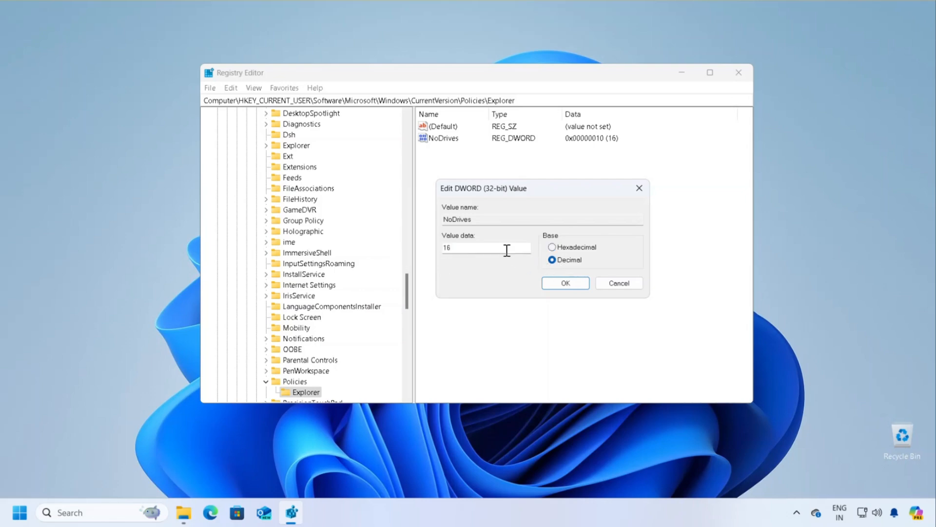
double_click(435, 248)
type("0")
left_click(564, 284)
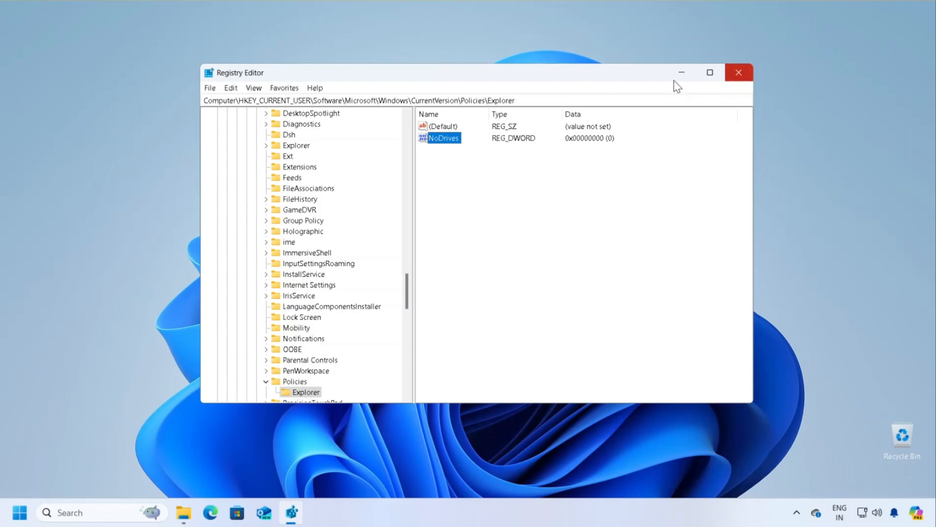
left_click_drag(558, 77, 622, 90)
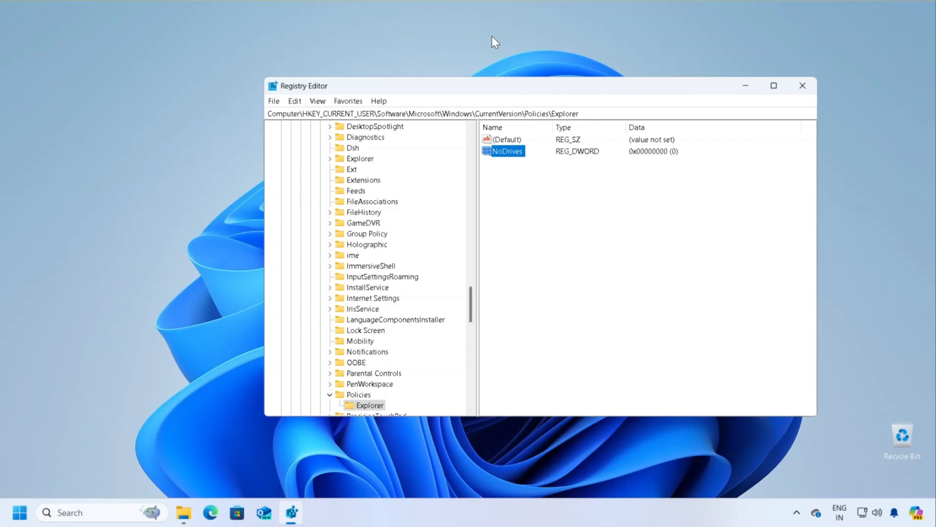
key("alt+F4")
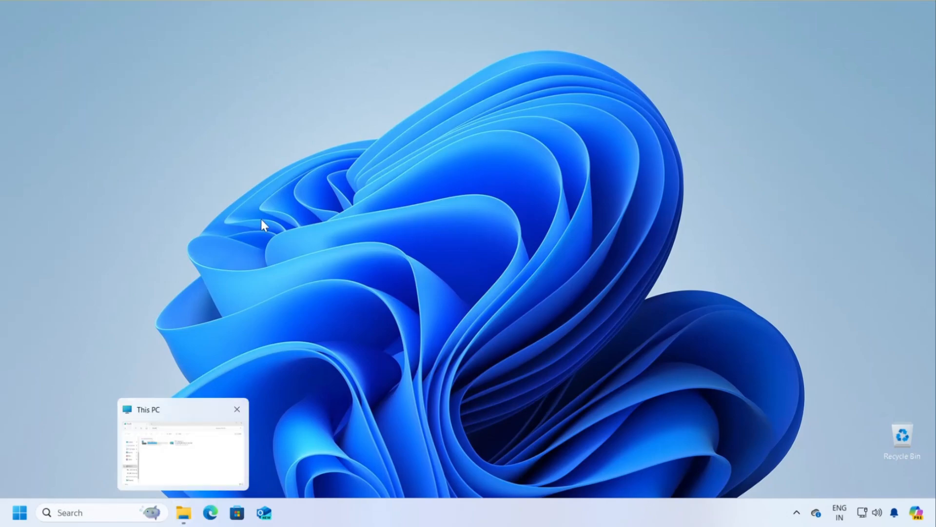
Step: Reopen Registry Editor with the regedit command, approving the permission request, and select the NoDrives value
key("super+r")
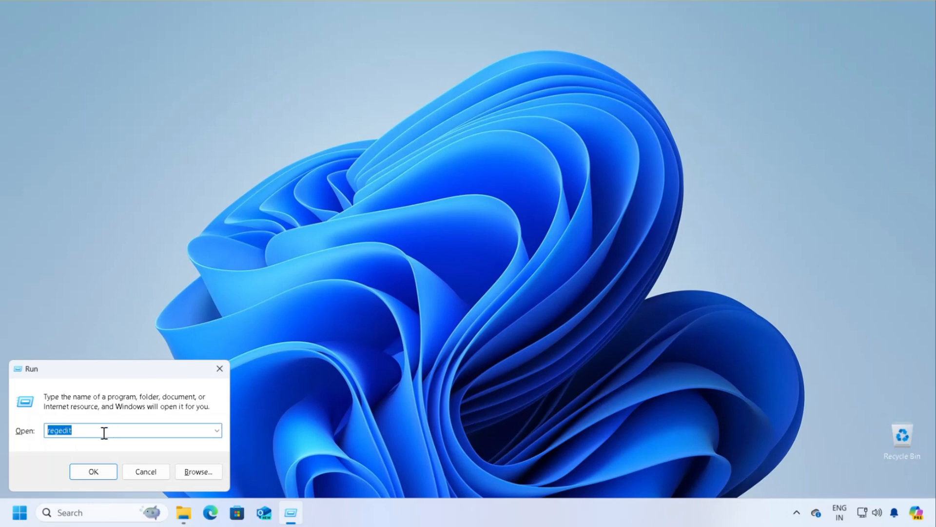
left_click(83, 431)
left_click(97, 472)
left_click(416, 354)
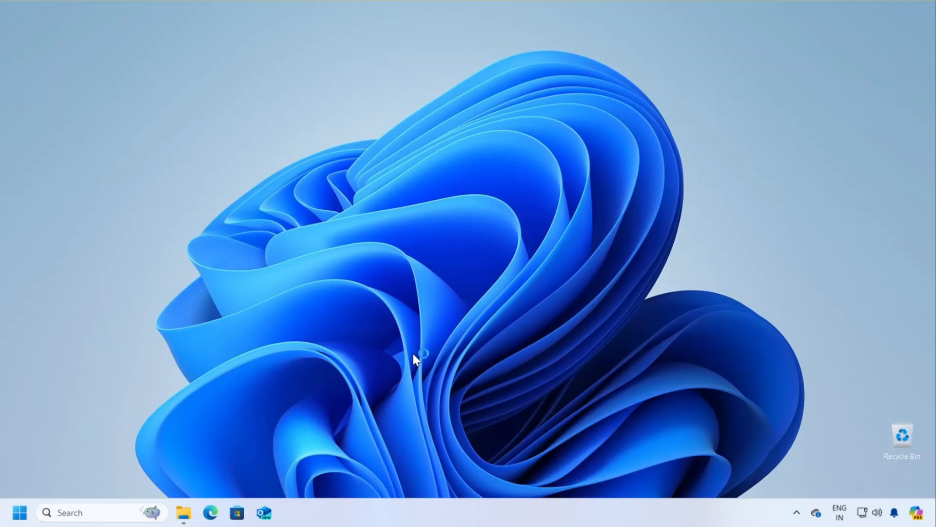
left_click(507, 151)
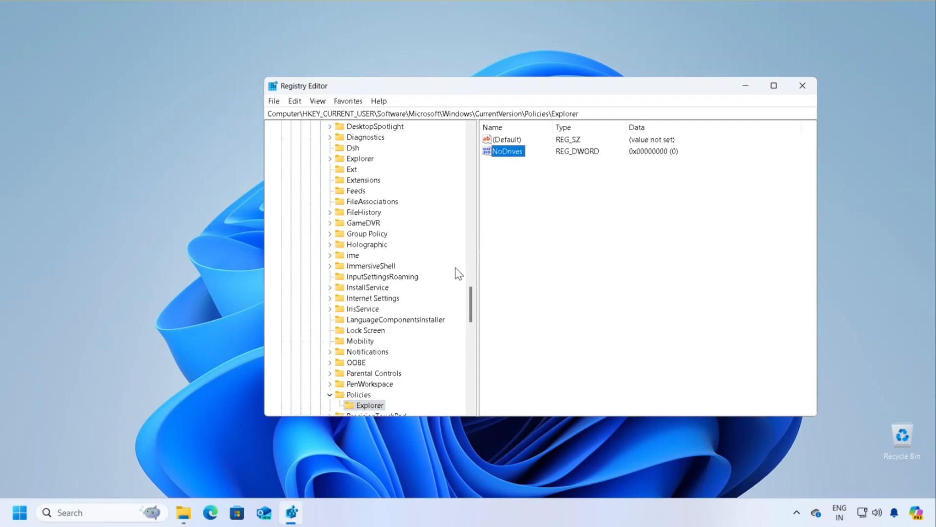
Step: Export the Explorer key under Policies to the Desktop as a registration file named Unhide Drive
left_click(377, 406)
scroll(431, 351, "down", 2)
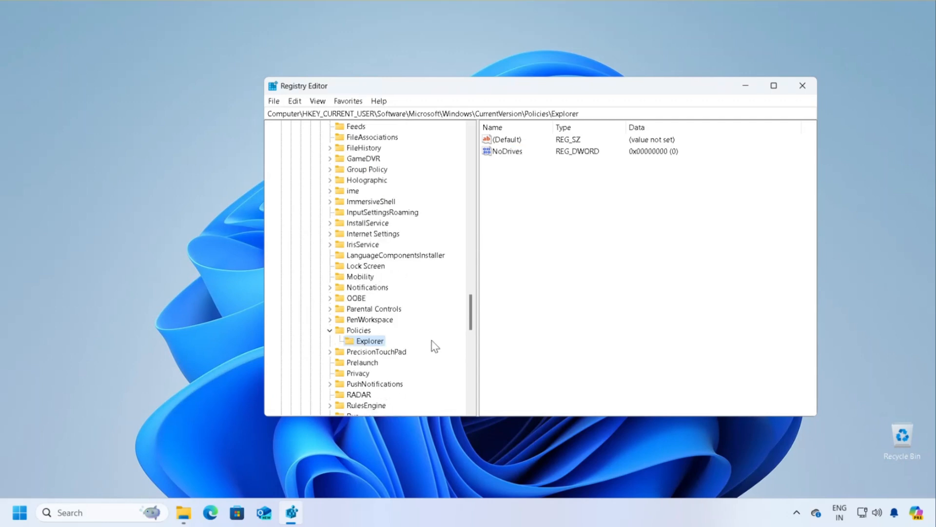
right_click(376, 342)
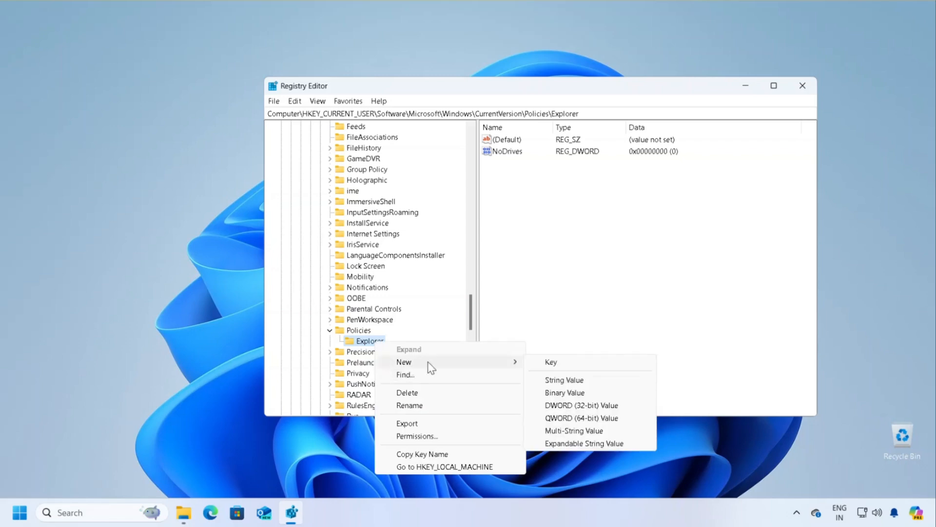
left_click(418, 423)
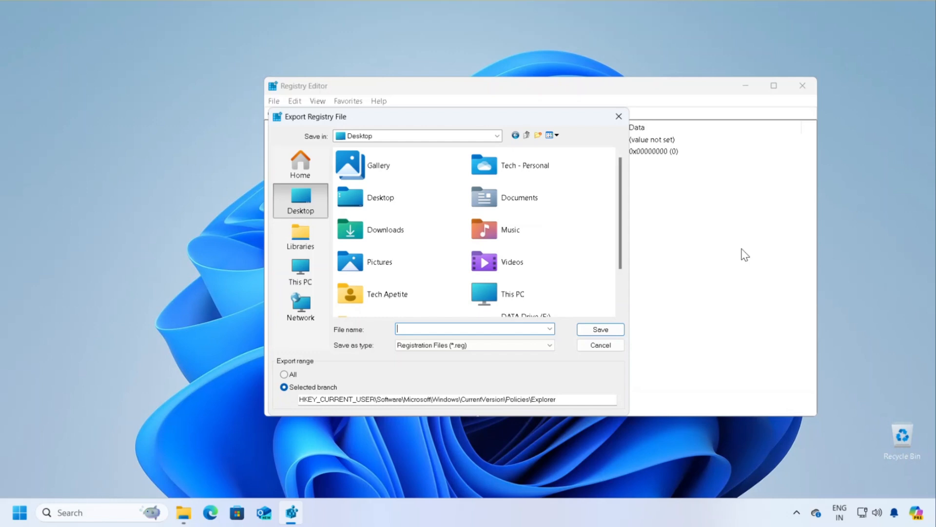
type("Unhide Drive")
left_click(600, 329)
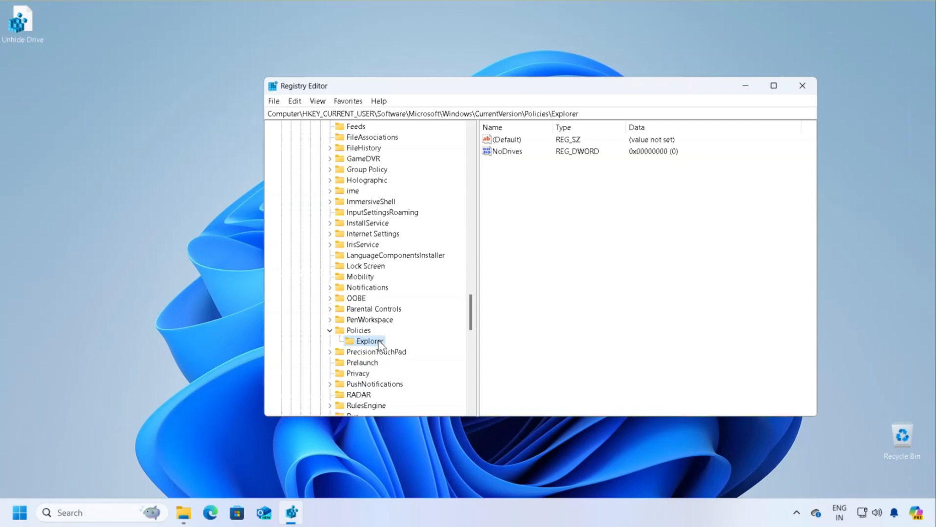
Step: Set the NoDrives value data in the Explorer key to 16 with a decimal base
double_click(506, 151)
left_click(411, 214)
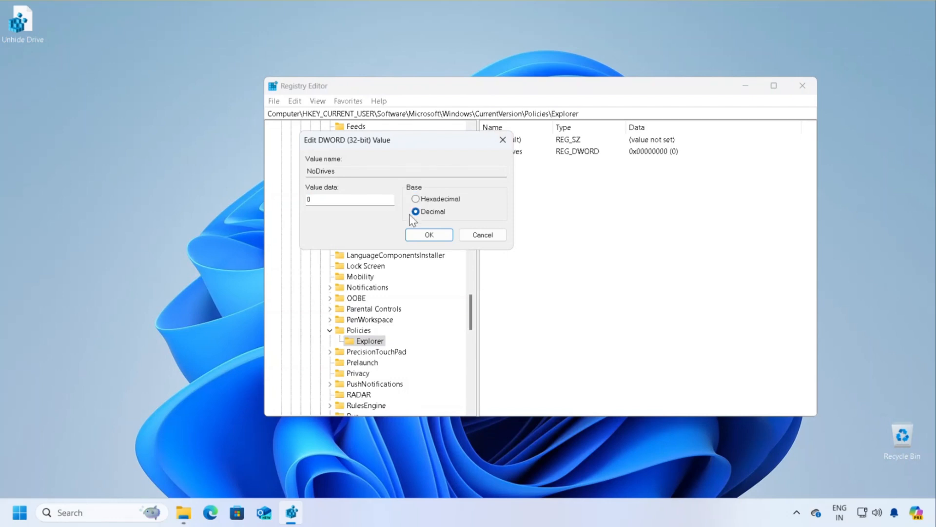
left_click(334, 201)
key("BackSpace")
type("16")
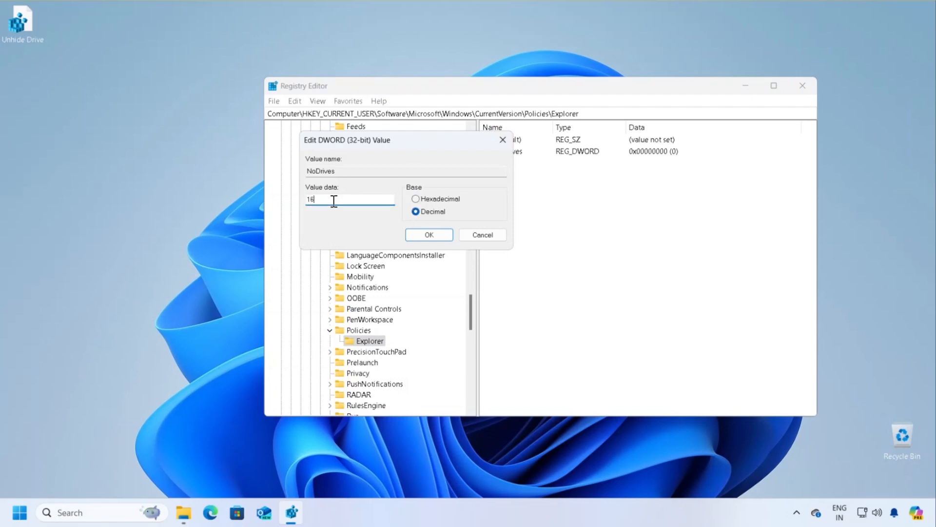
left_click(429, 234)
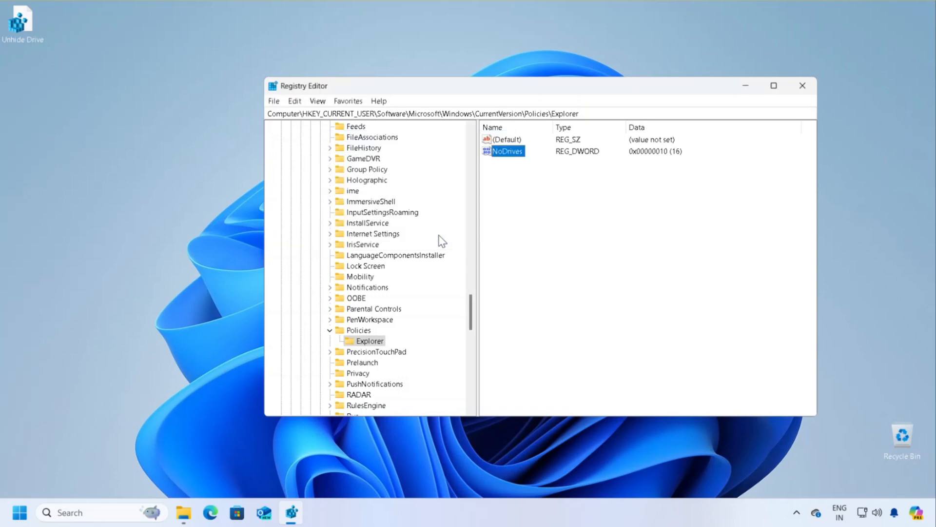
Step: Export the Explorer key to the Desktop as a registration file named Hide Drive E, and close Registry Editor
right_click(378, 343)
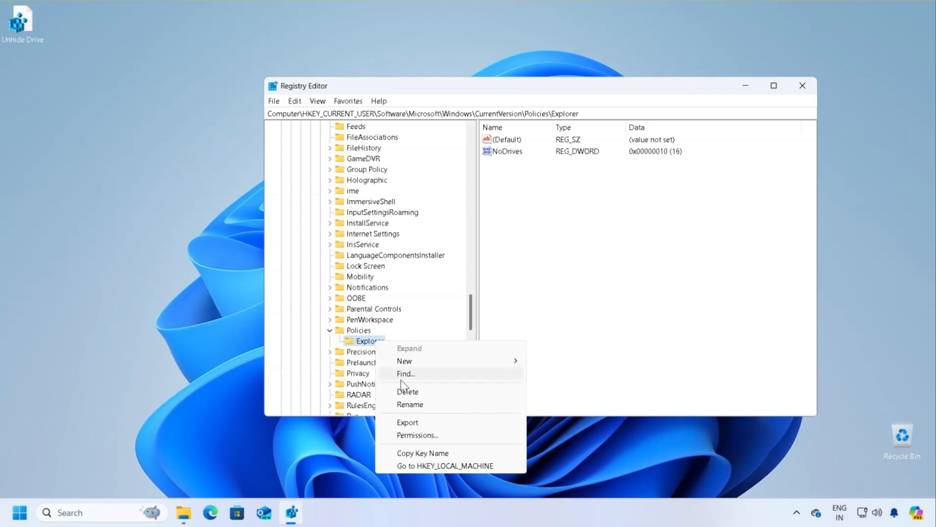
left_click(418, 423)
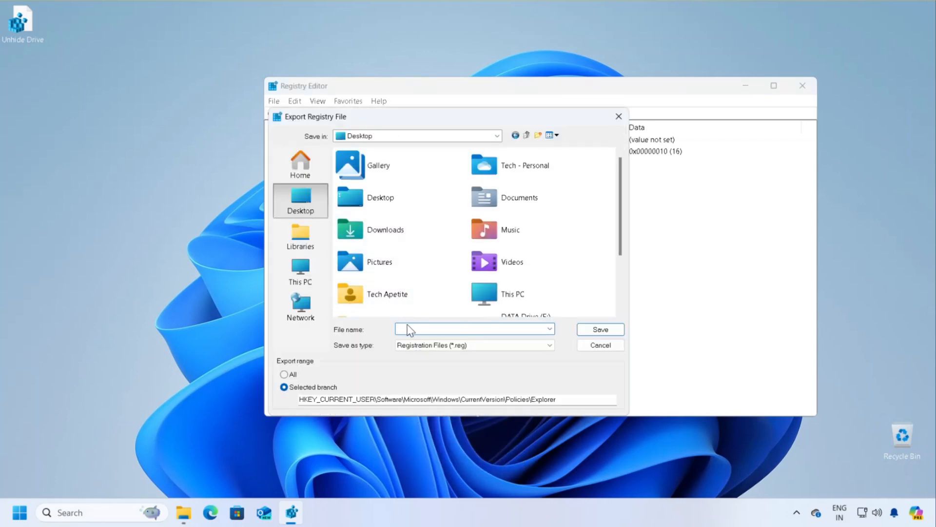
type("Hide Drive E")
left_click(618, 330)
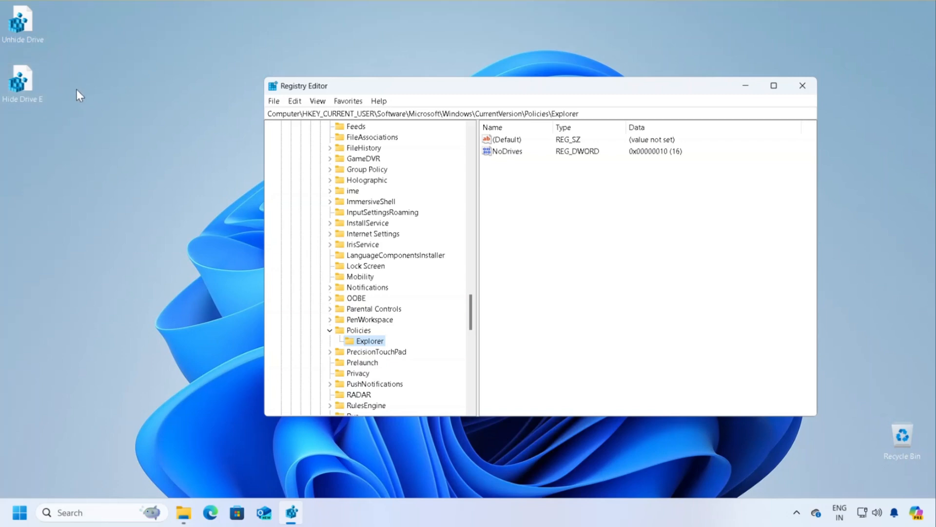
left_click(801, 85)
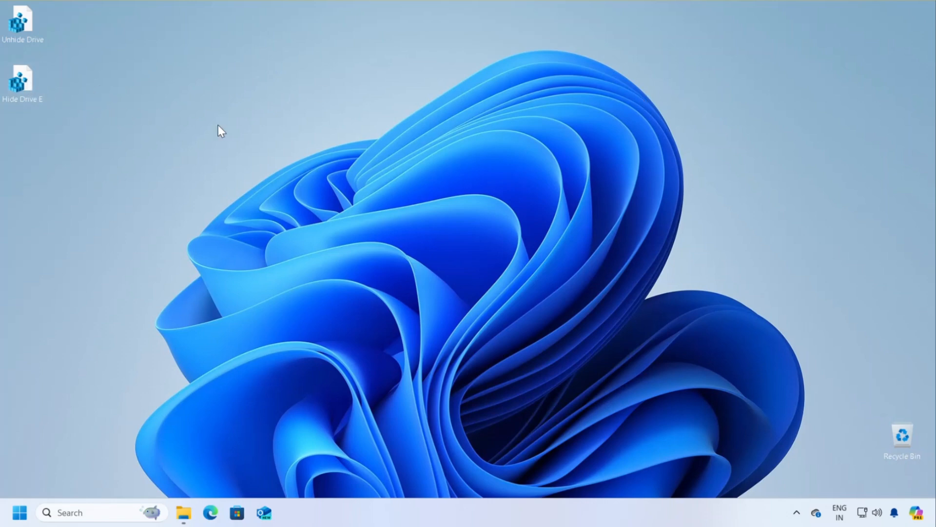
Step: Merge the Unhide Drive file from the desktop into the registry, accepting the permission and warning dialogs
double_click(20, 22)
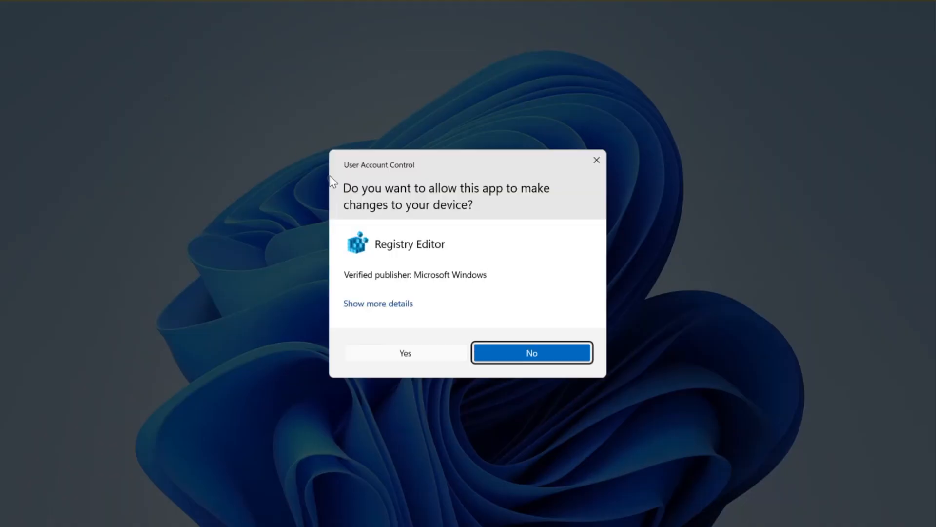
left_click(394, 355)
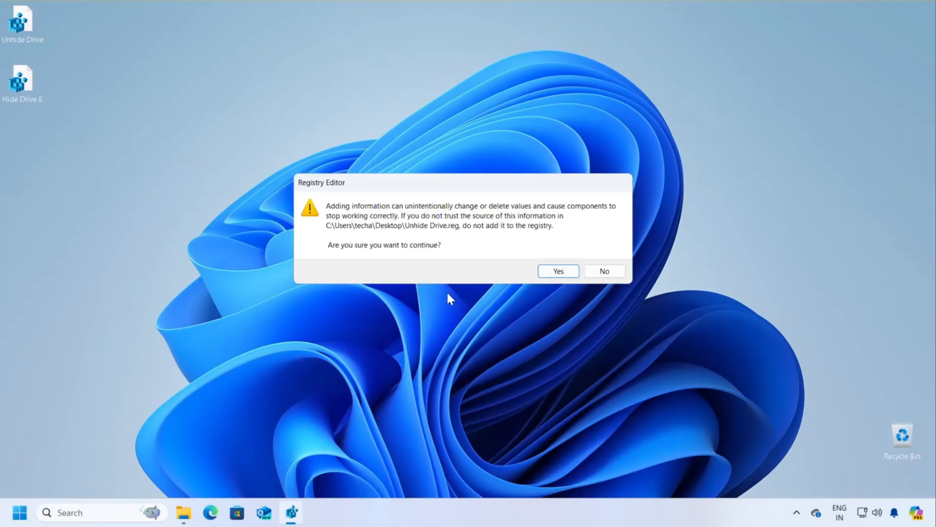
left_click(569, 271)
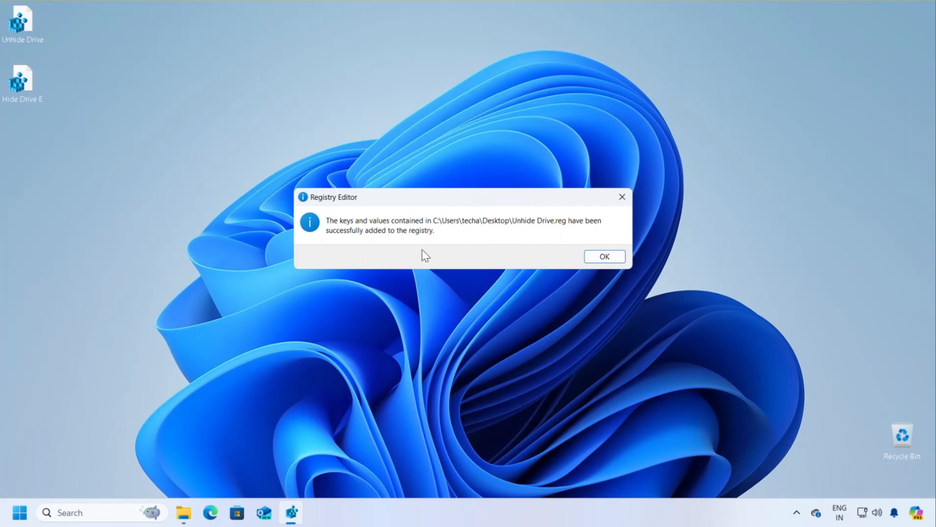
left_click(605, 256)
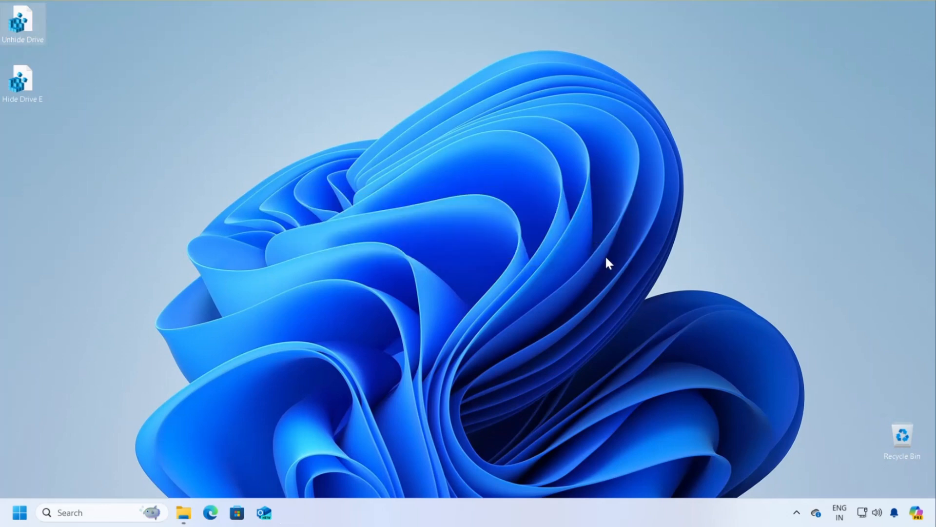